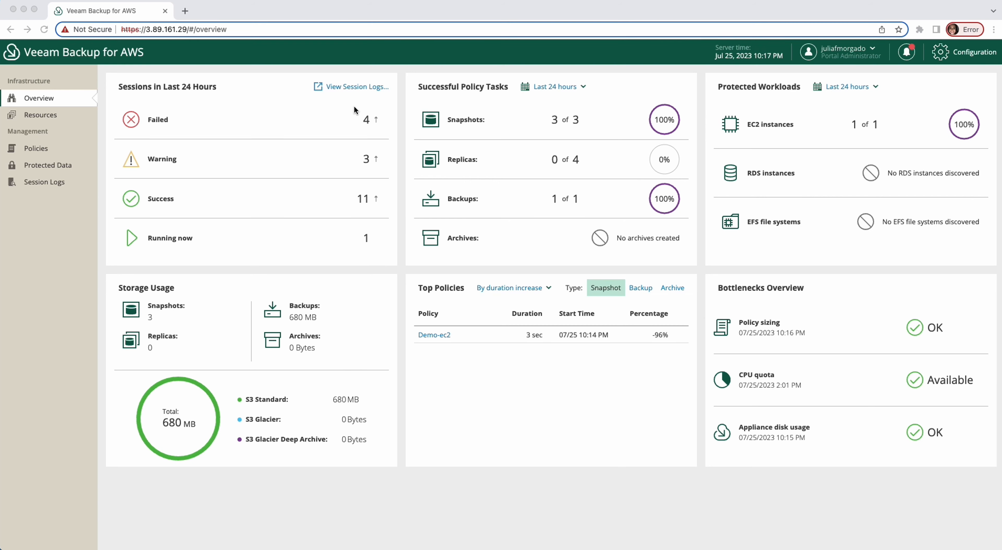
Open the session logs and review the latest failed EC2 policy replication's session log and protected items
click(360, 91)
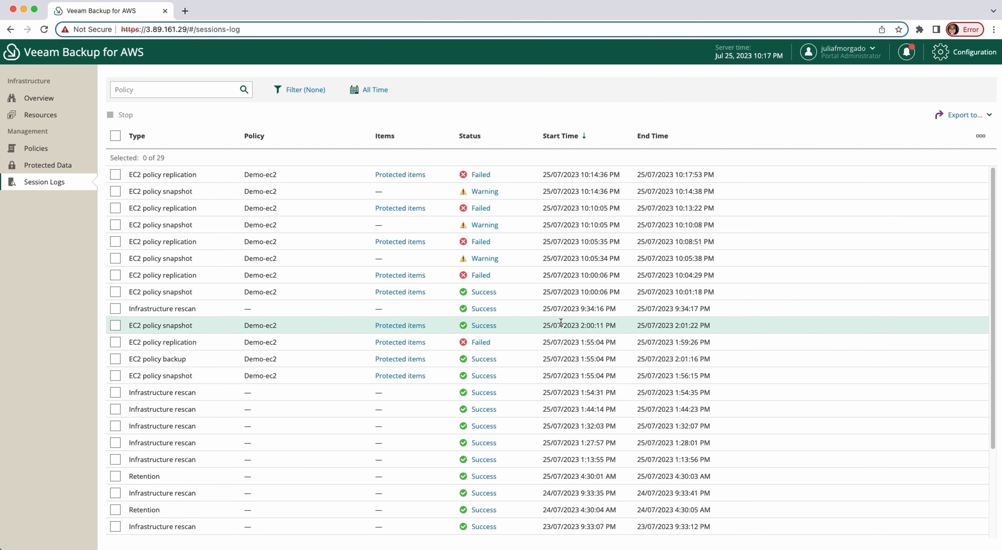
click(483, 176)
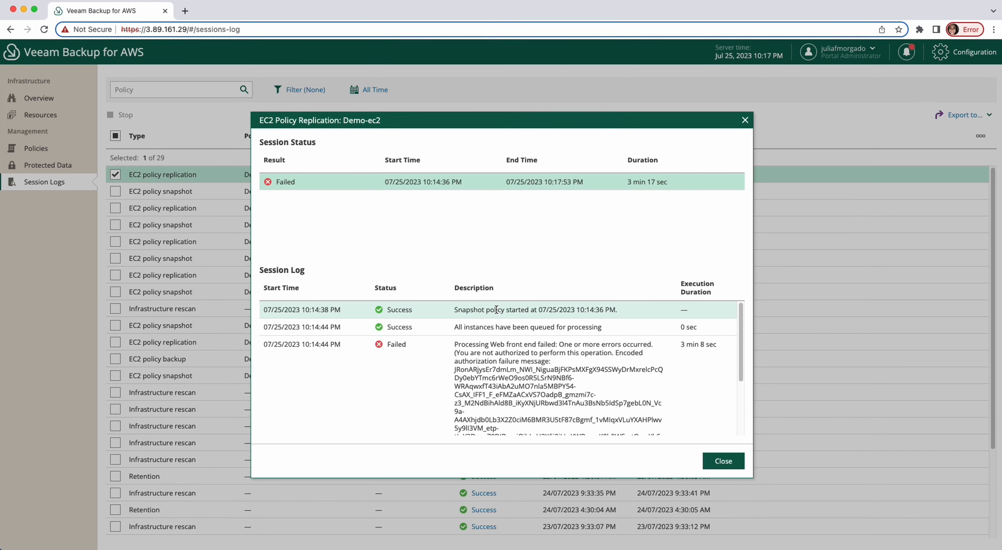
scroll(511, 383, down, 4)
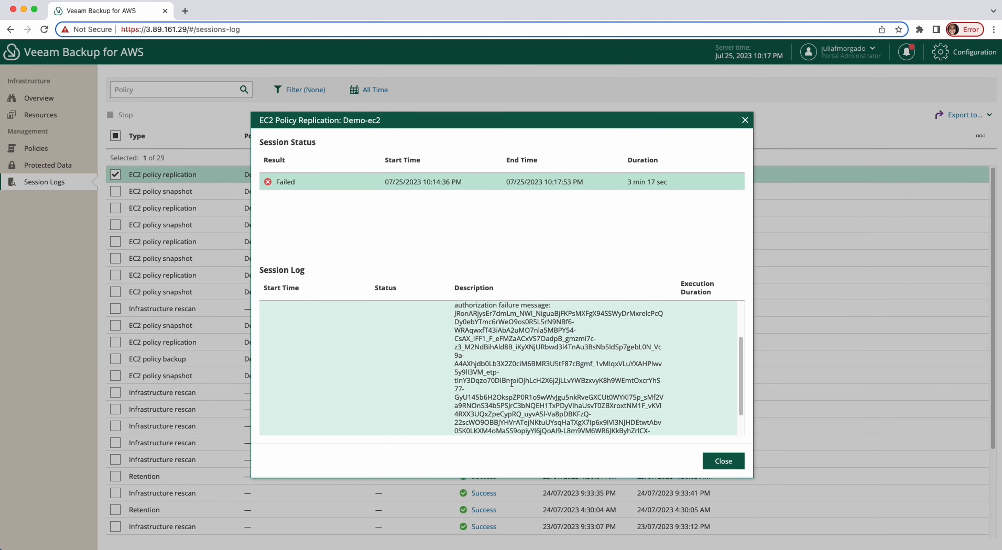
scroll(513, 386, down, 2)
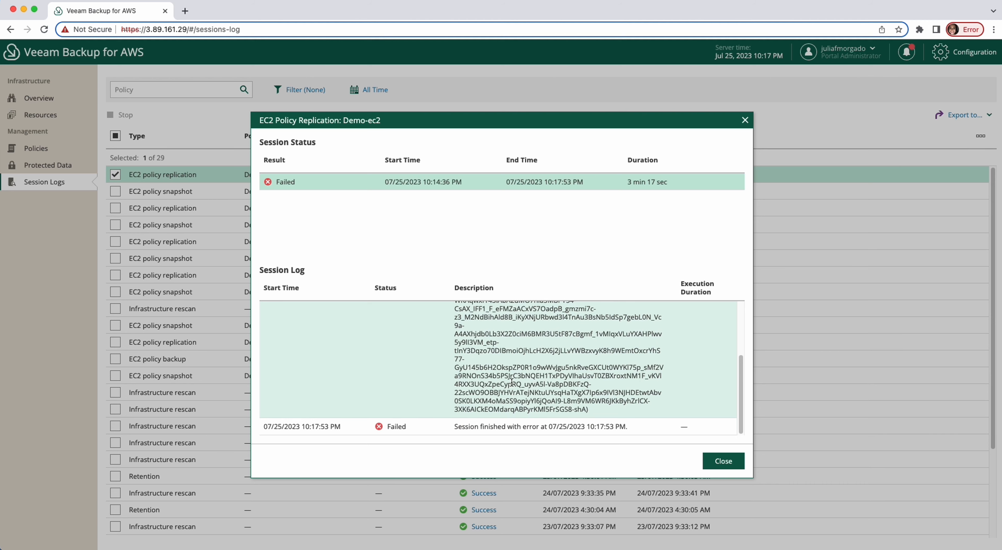
click(723, 462)
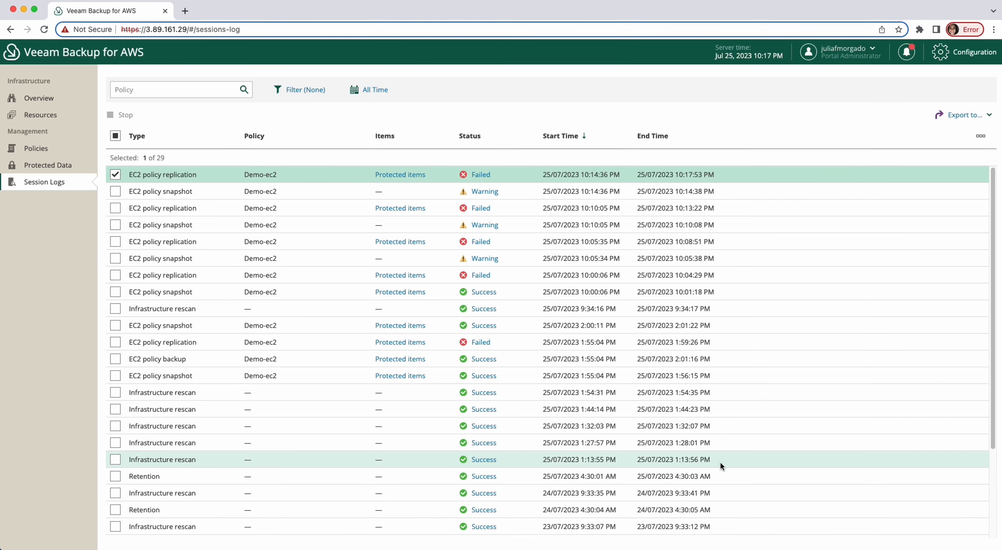
click(401, 175)
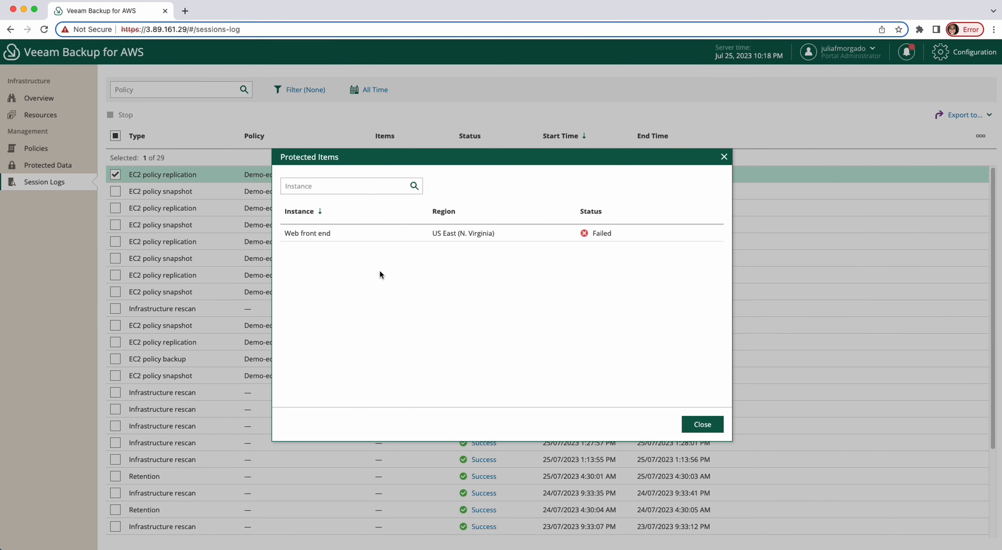
click(700, 424)
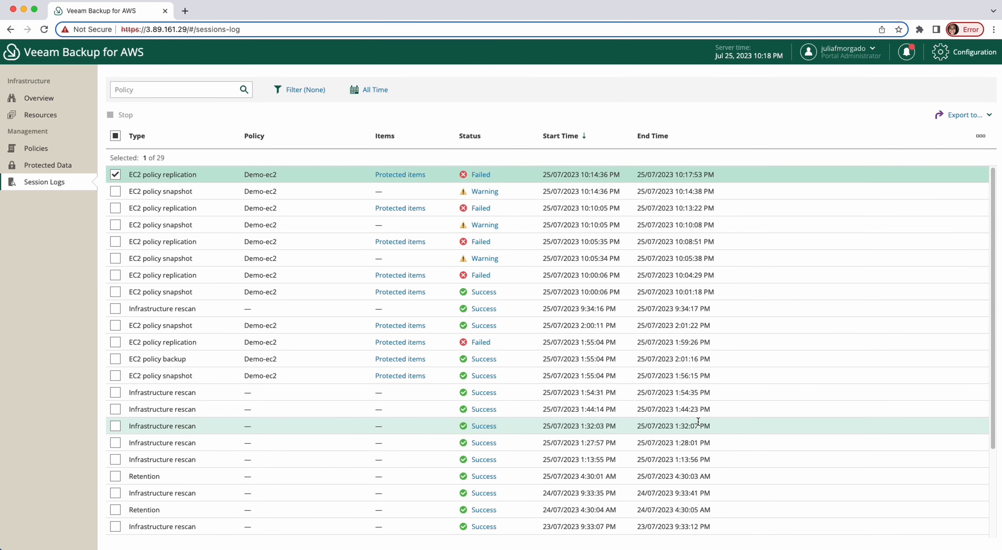
Return to the overview and check the time range options for successful policy tasks and protected workloads
click(48, 95)
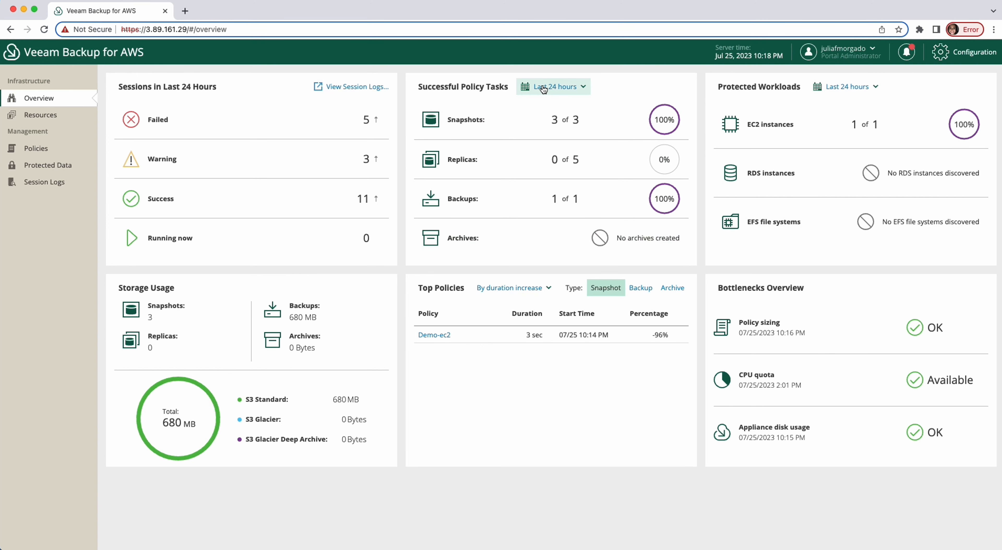
click(568, 87)
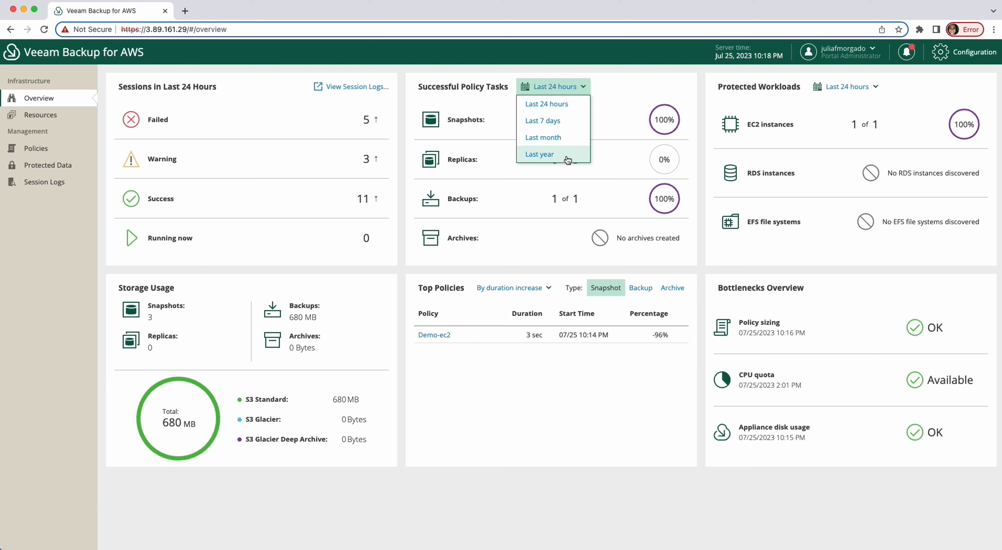
click(567, 246)
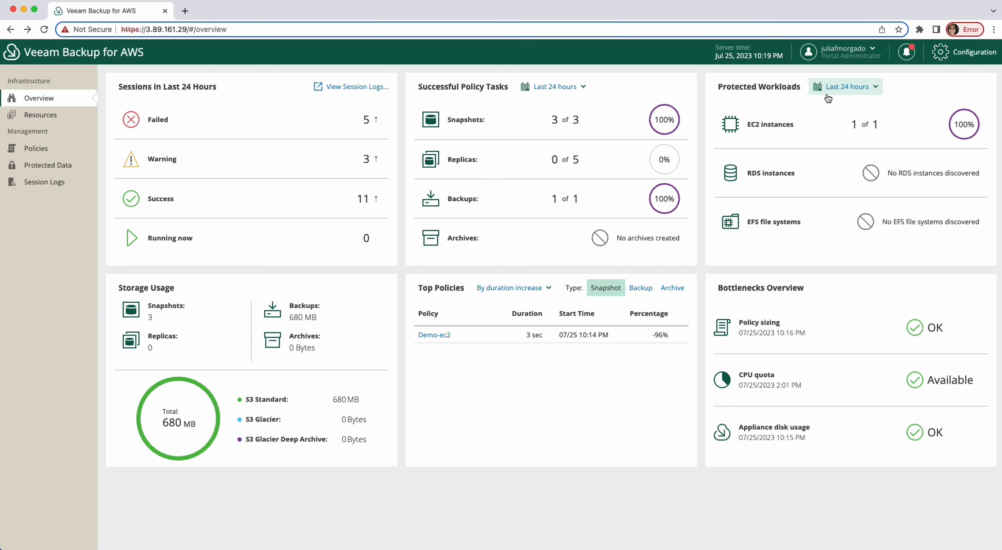
click(858, 97)
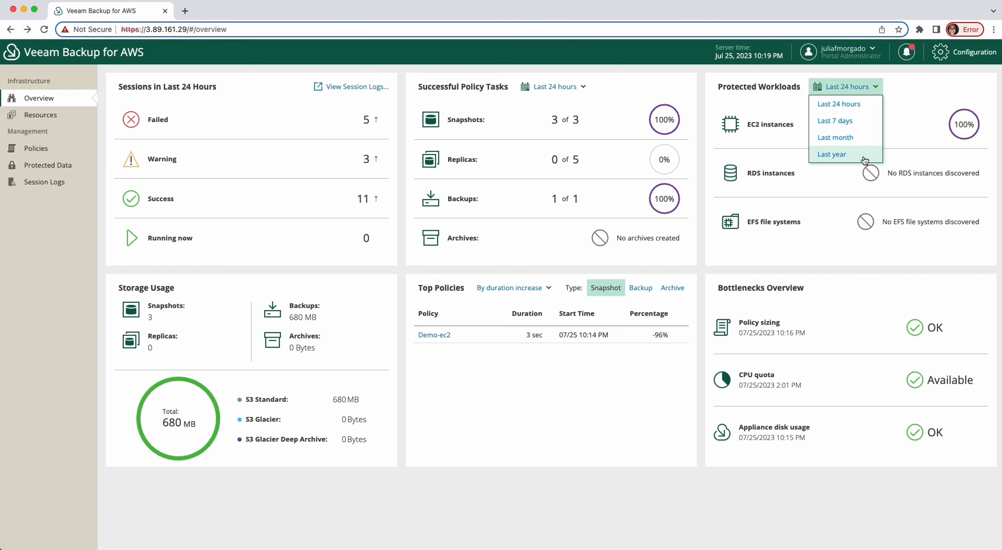
click(938, 91)
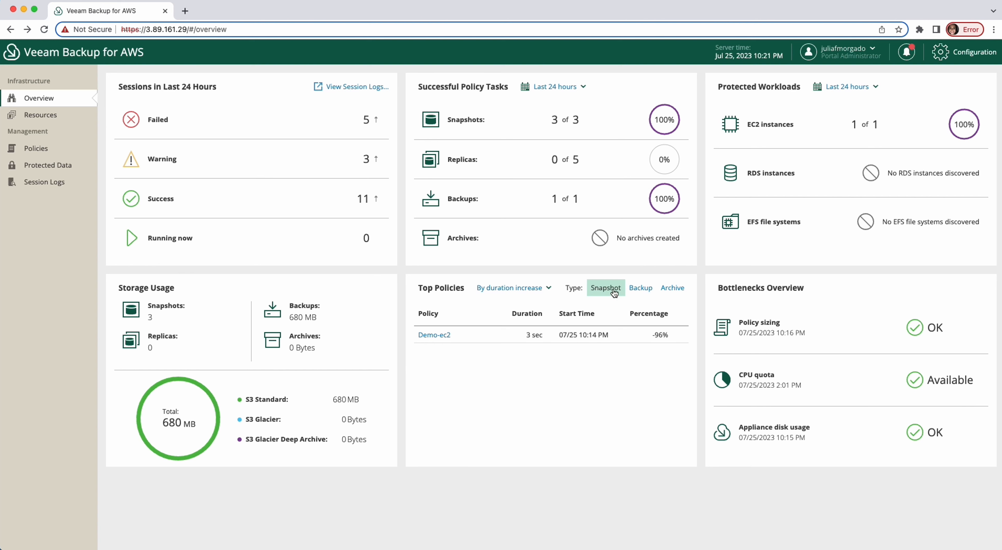
View the top policies for the Backup and Archive types, then return to Snapshot
click(632, 292)
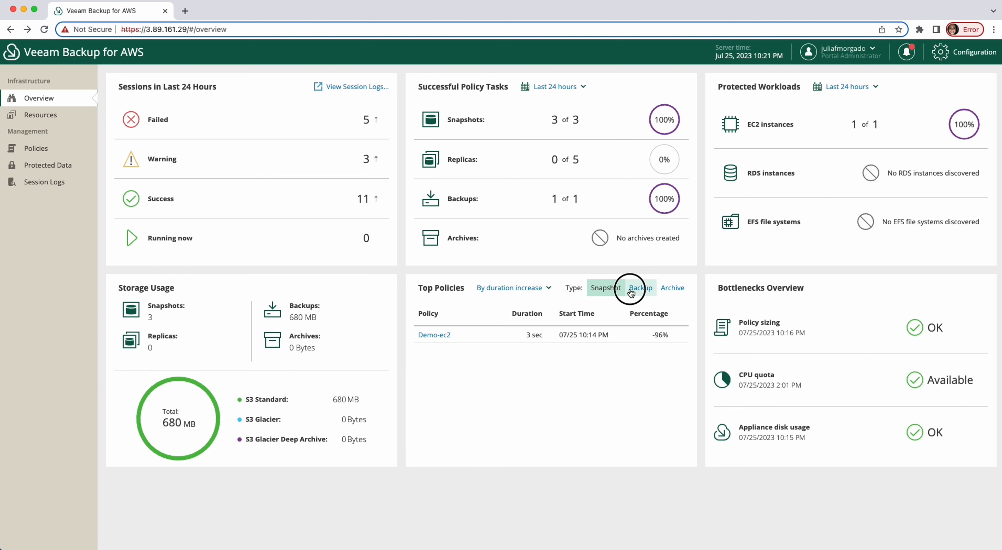
click(667, 293)
click(603, 289)
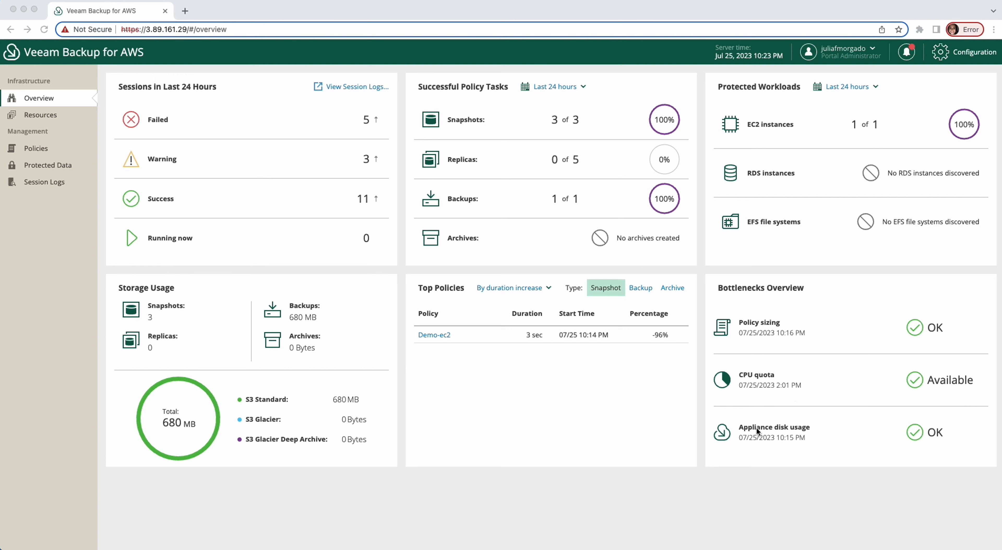
Look through the EC2, RDS and EFS resources and return to the EC2 instances
click(39, 112)
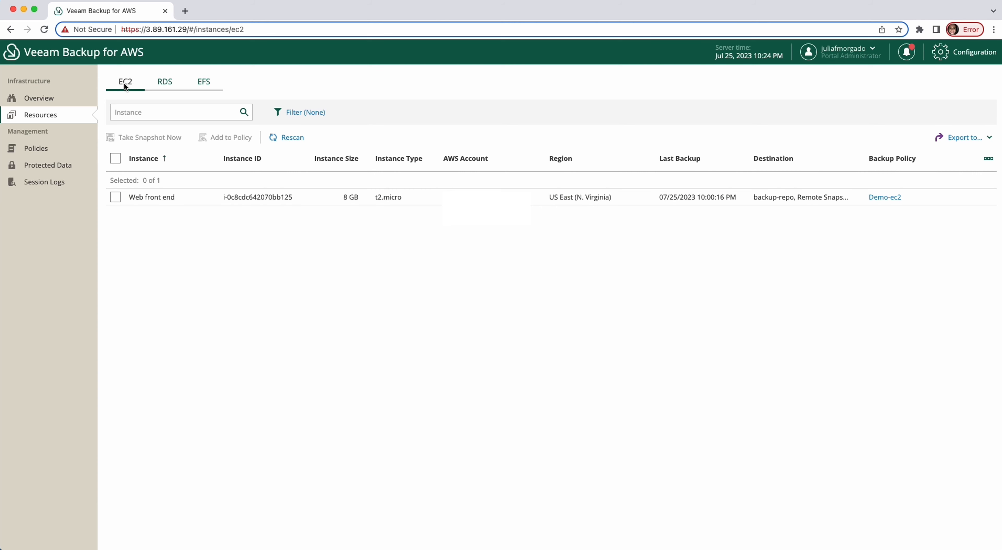
click(166, 81)
click(204, 82)
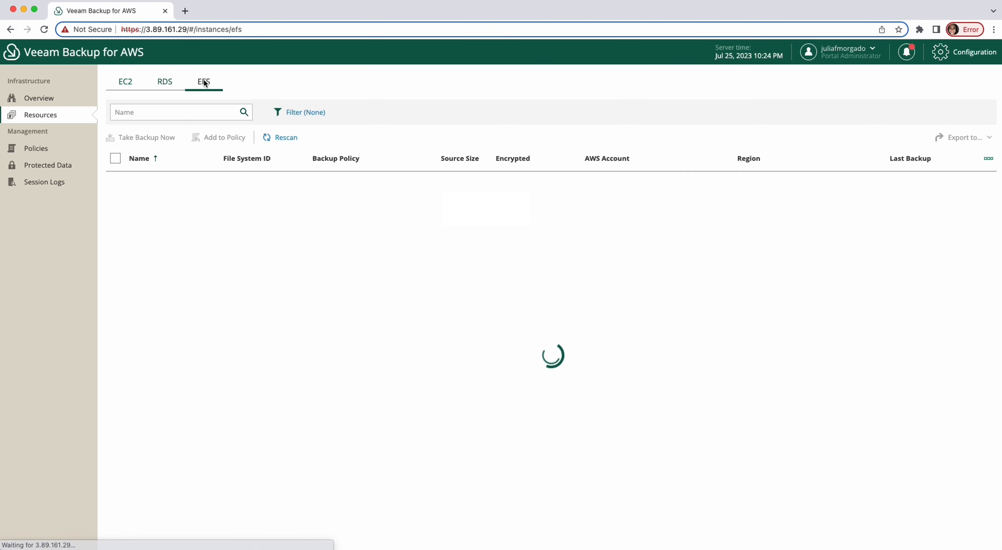
click(125, 81)
Check the EC2 policies with their advanced actions and view the available restore points of the protected Web front end instance
click(49, 150)
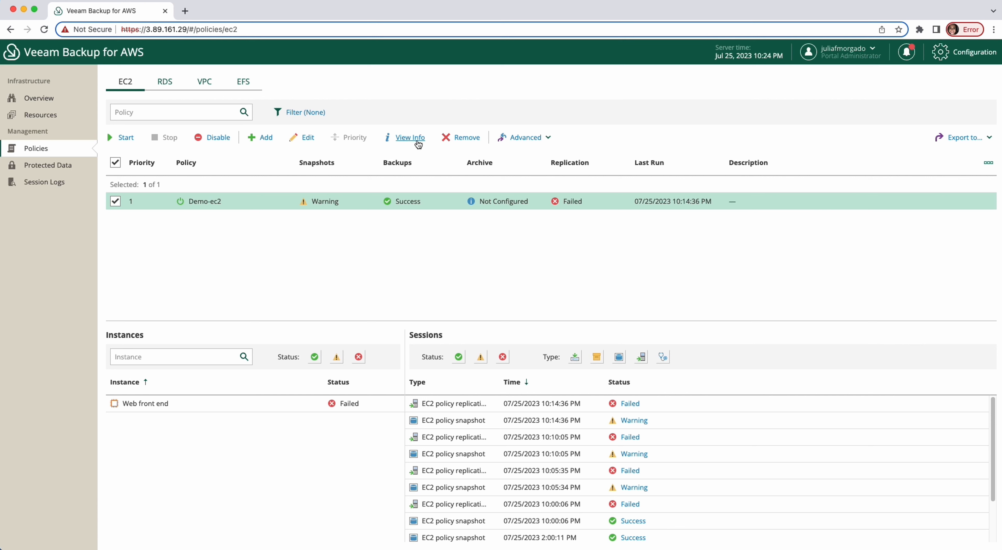
click(526, 138)
click(39, 165)
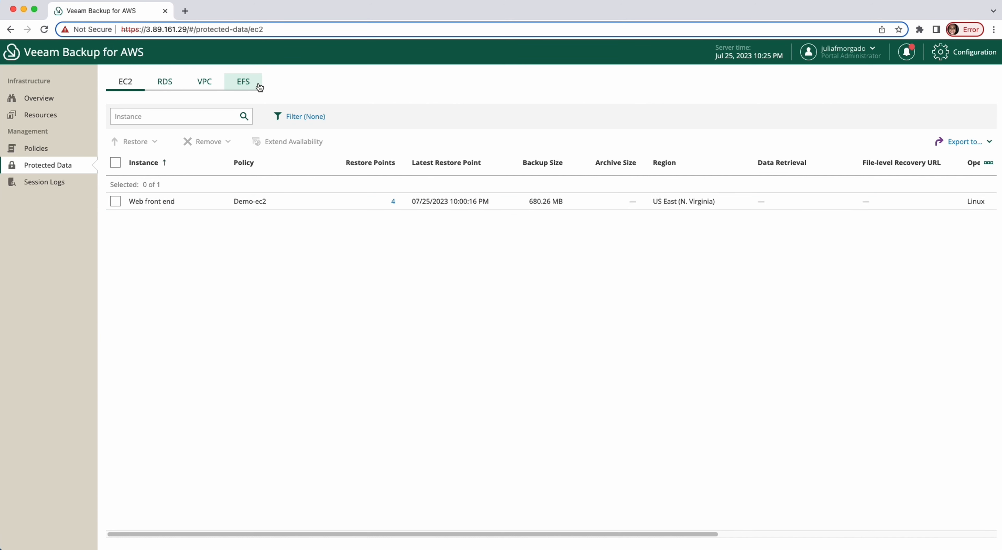
click(394, 203)
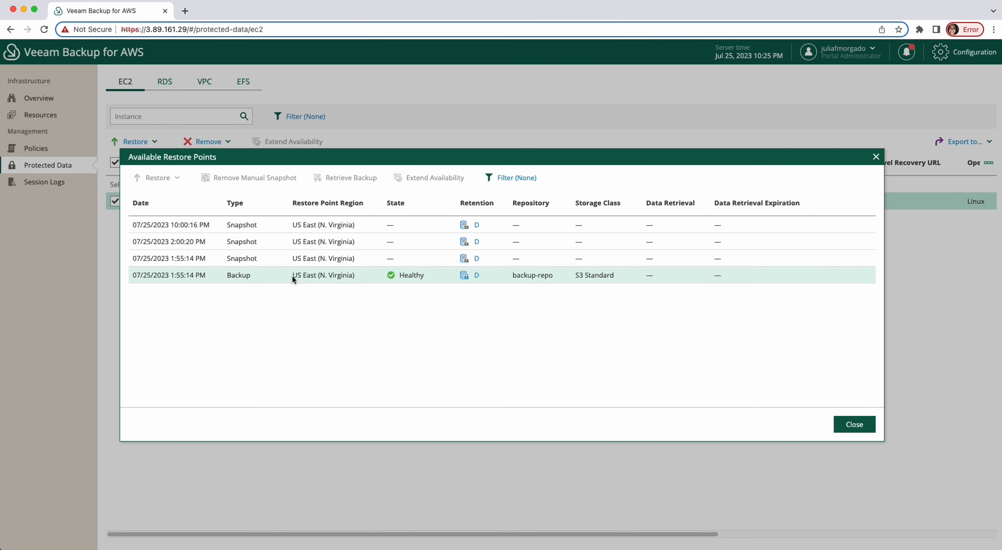
click(853, 425)
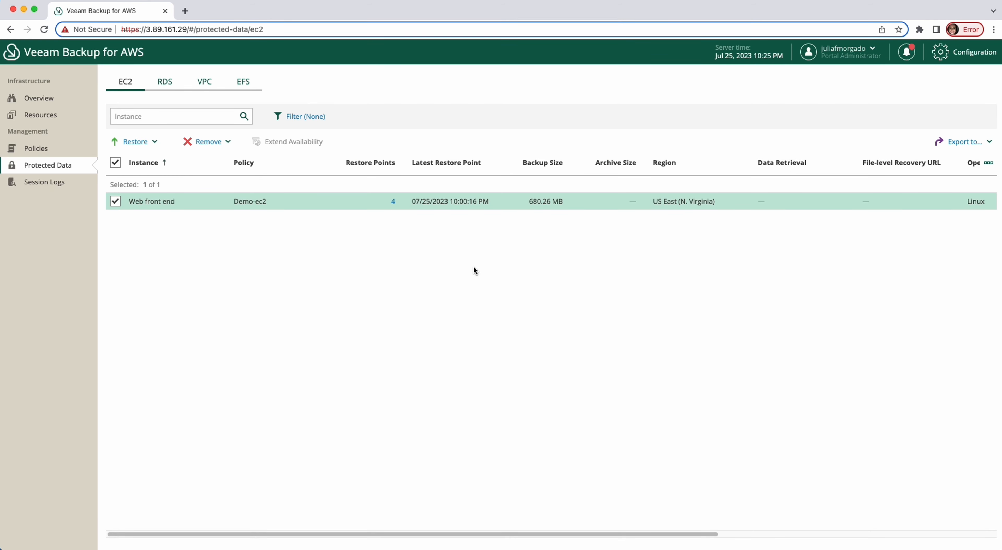
Reopen the session logs and inspect the newest EC2 policy replication session's details and protected items
click(54, 181)
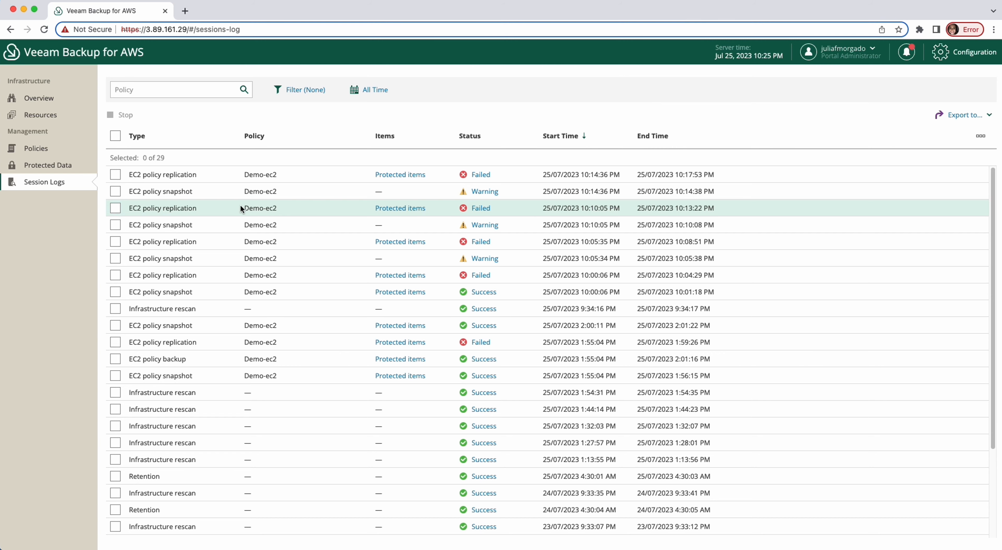
click(483, 176)
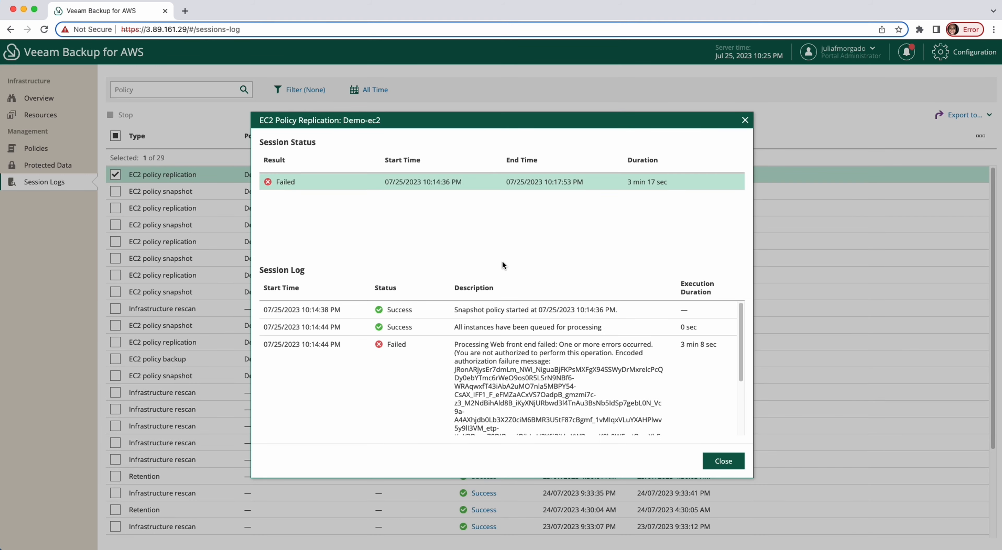
click(741, 465)
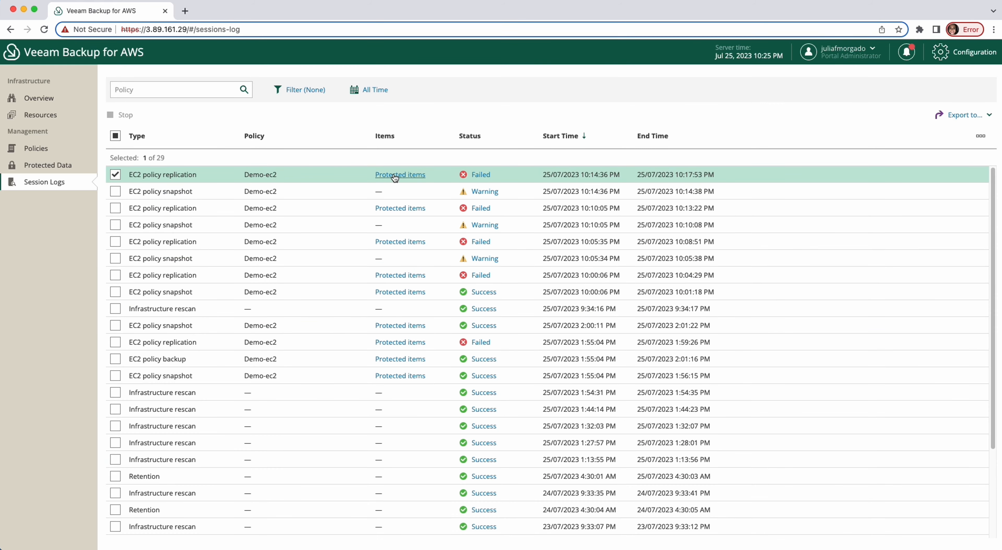
click(394, 176)
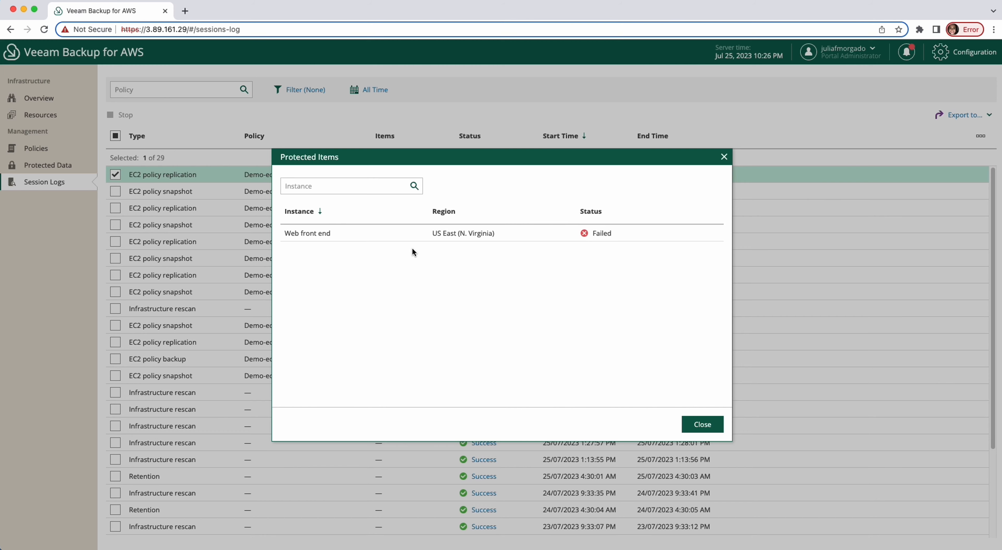
click(711, 422)
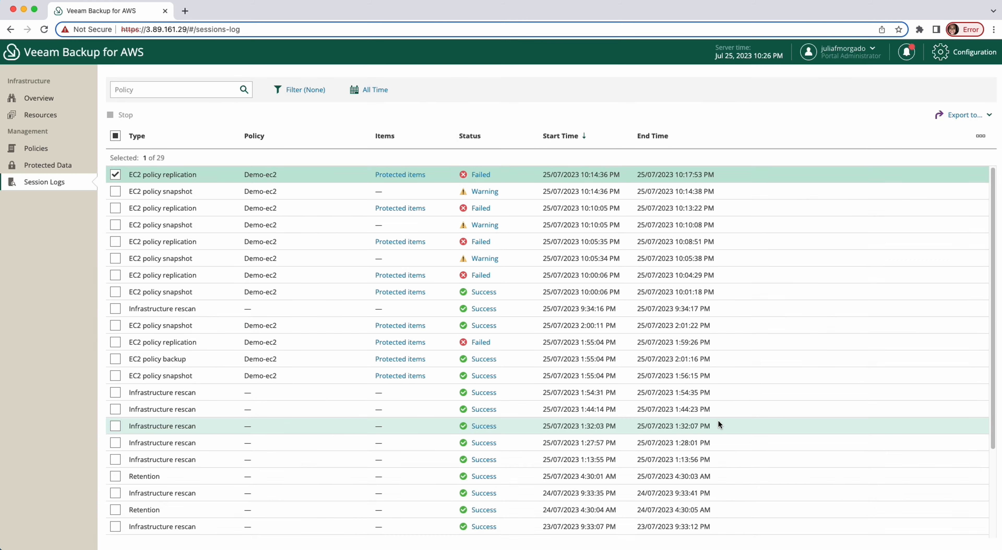
Open the configuration and review the IAM roles, SMTP accounts and portal users under the accounts settings
click(962, 56)
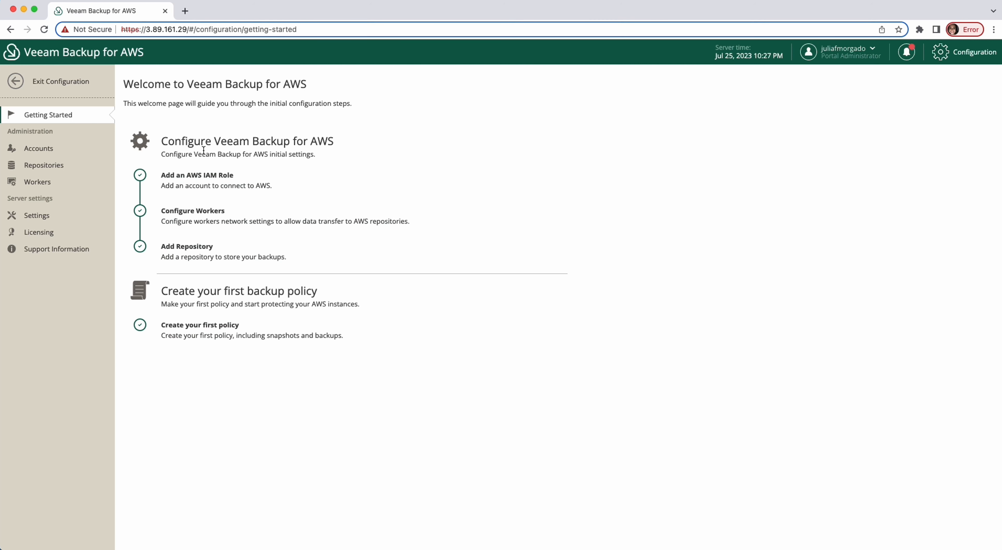
click(47, 150)
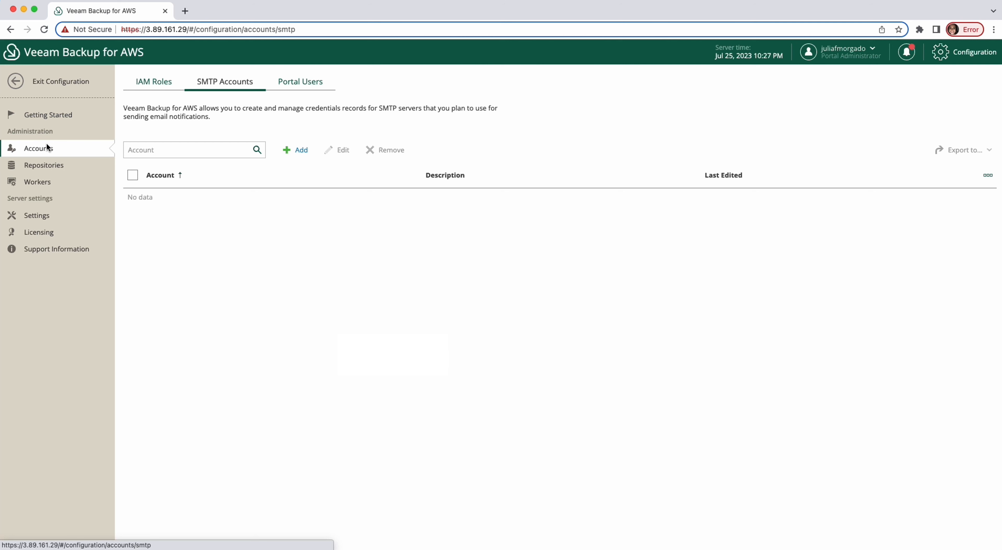
click(156, 84)
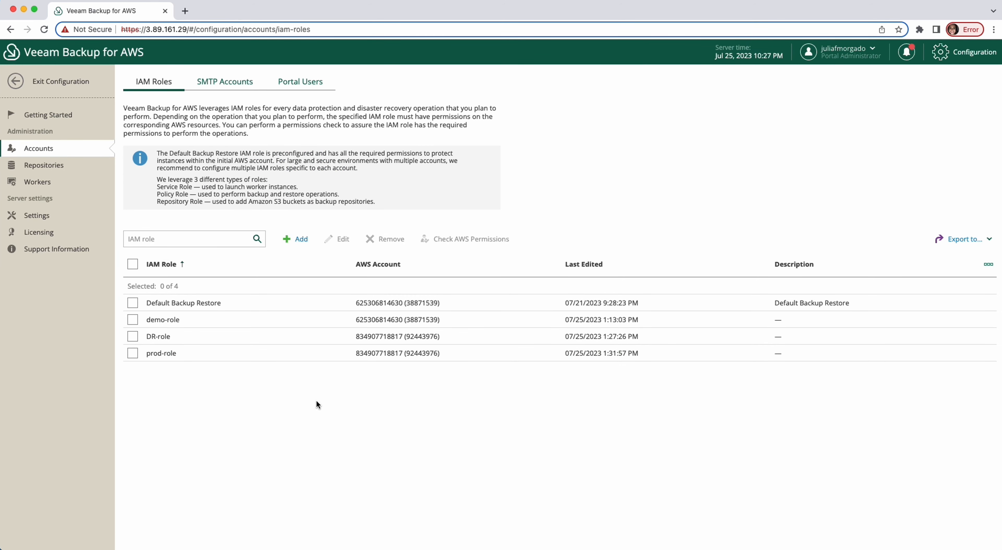
click(219, 82)
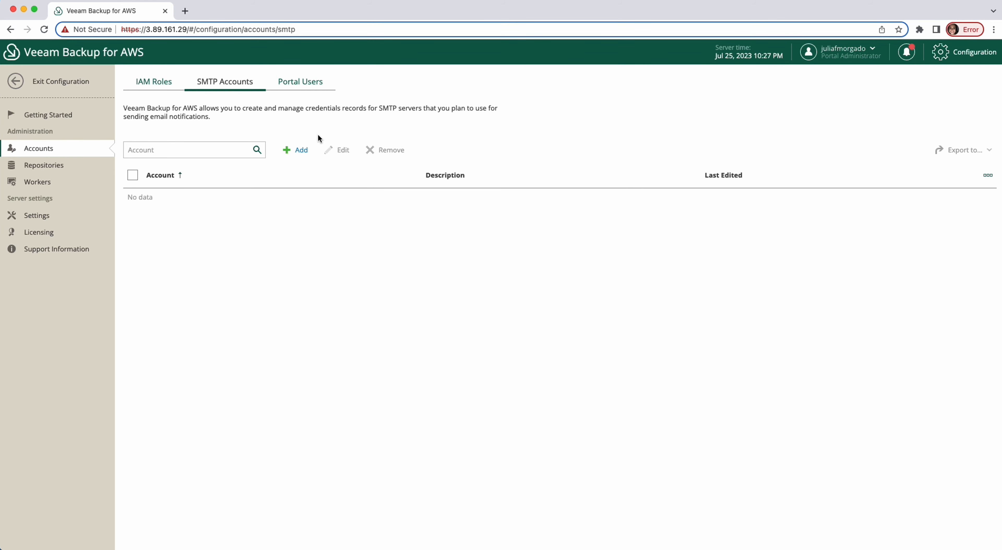
click(297, 89)
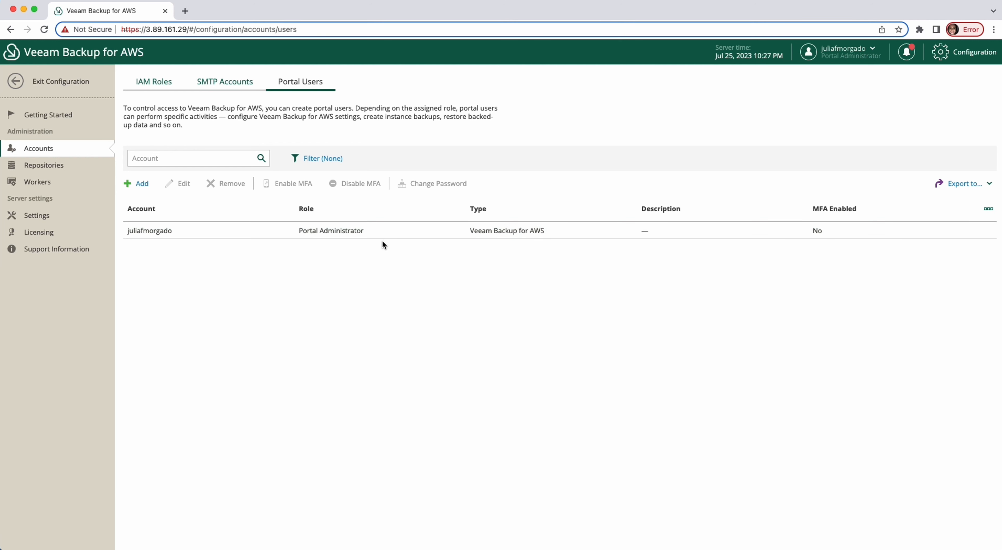
Walk through adding a Veeam Backup for AWS portal account named demo, view the available user roles, and discard the wizard
click(141, 184)
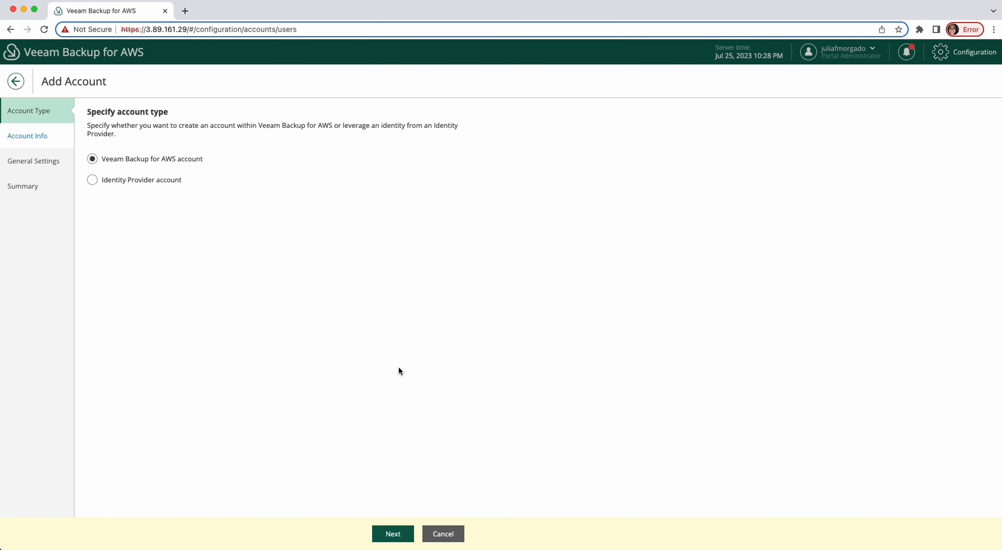
click(400, 540)
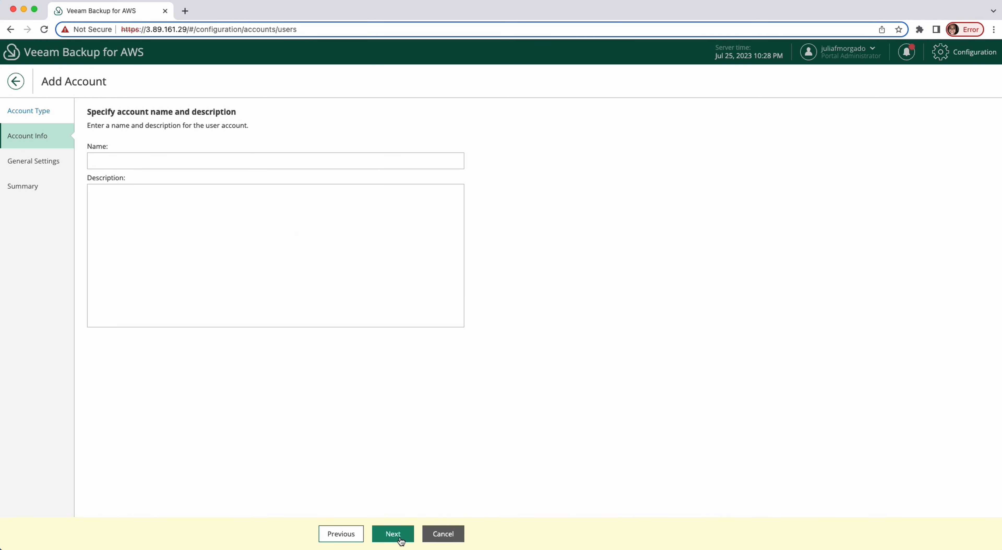
click(132, 161)
text(demo)
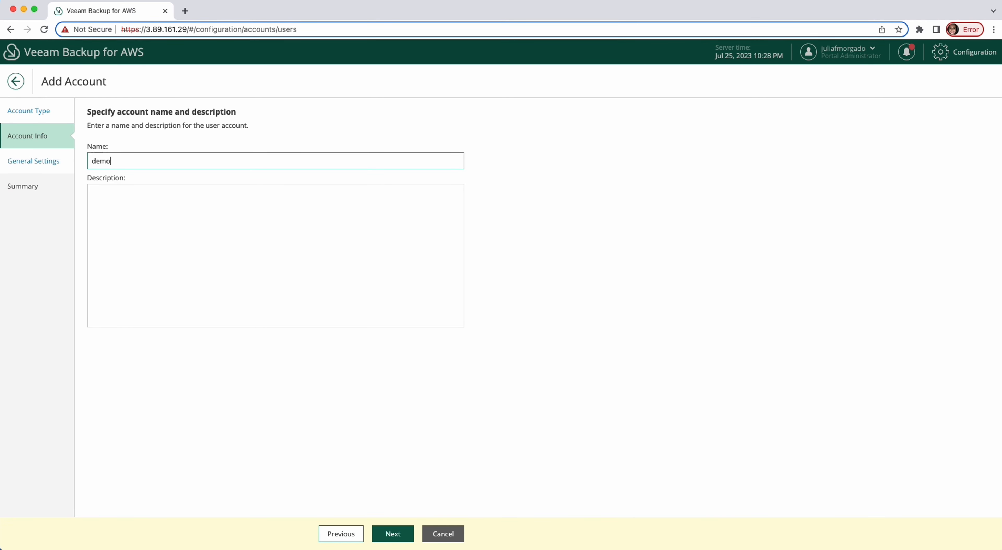
click(402, 536)
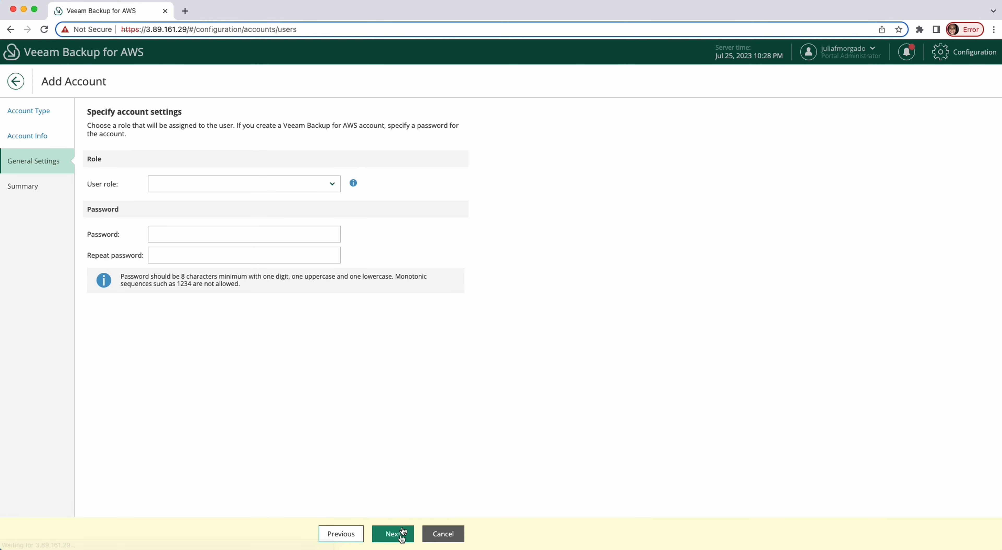
click(200, 184)
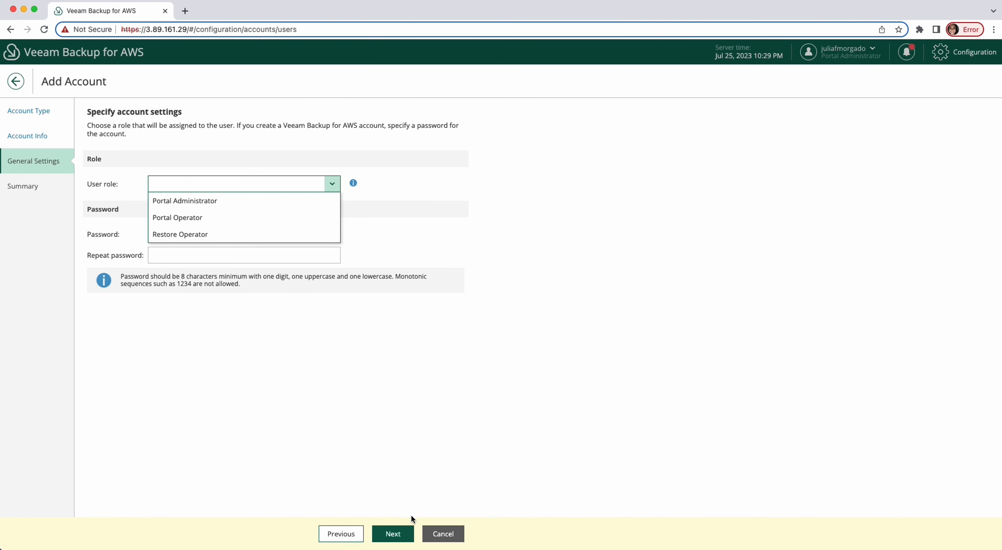
click(443, 533)
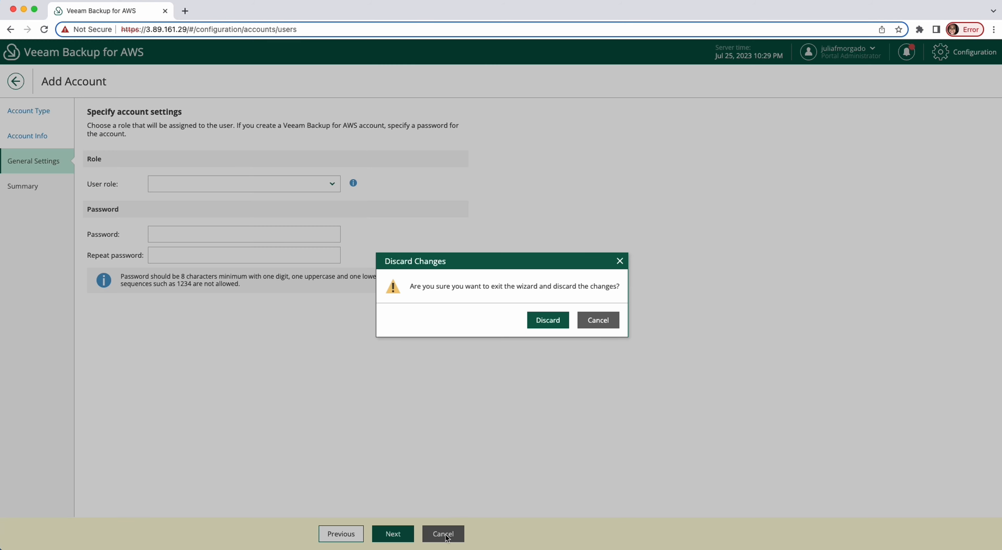
click(547, 327)
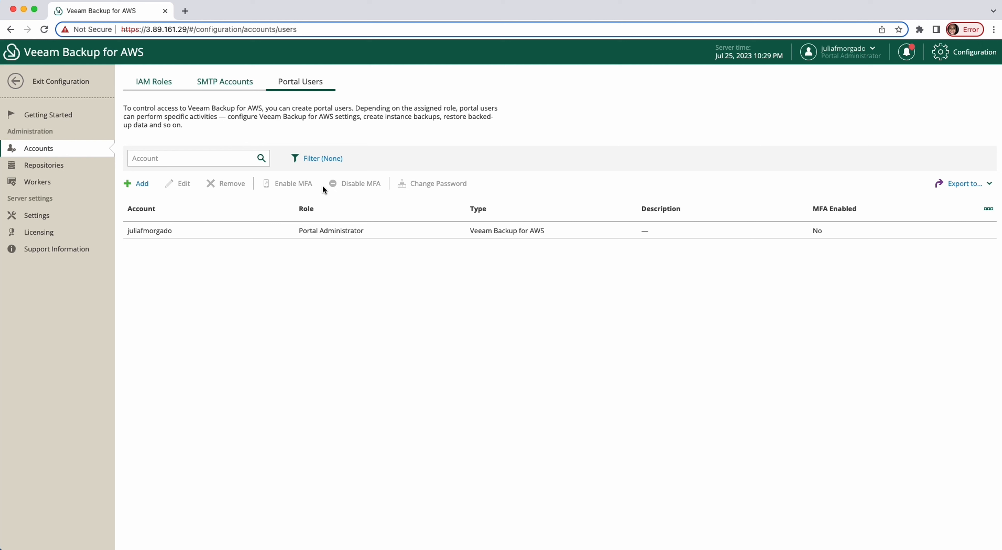
Review the backup repositories and the network, profile and advanced settings of the workers
click(43, 165)
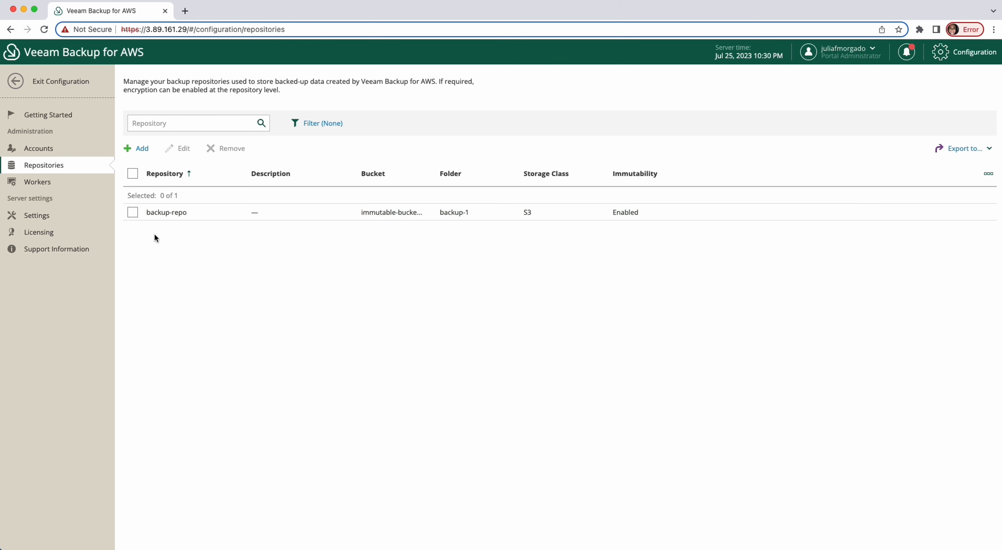
click(38, 183)
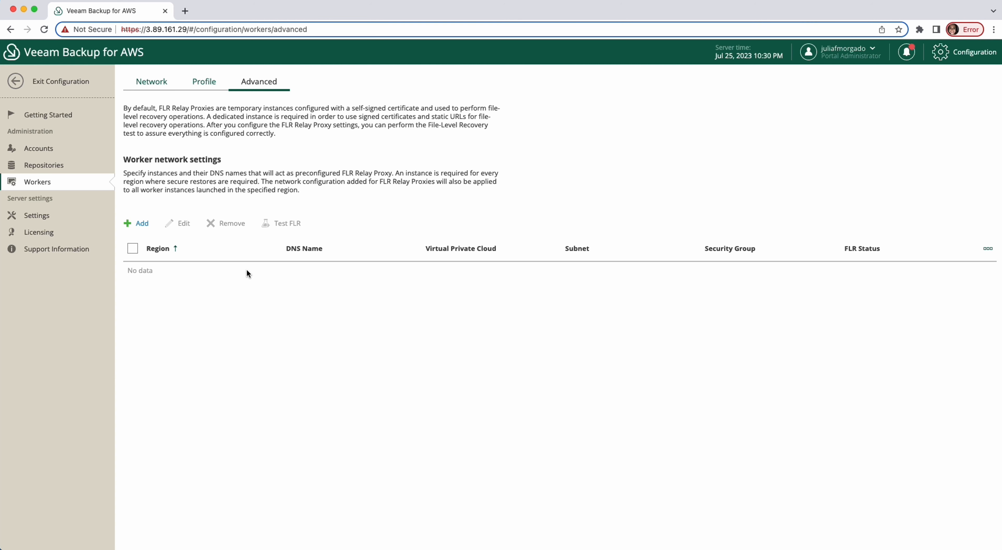
click(152, 84)
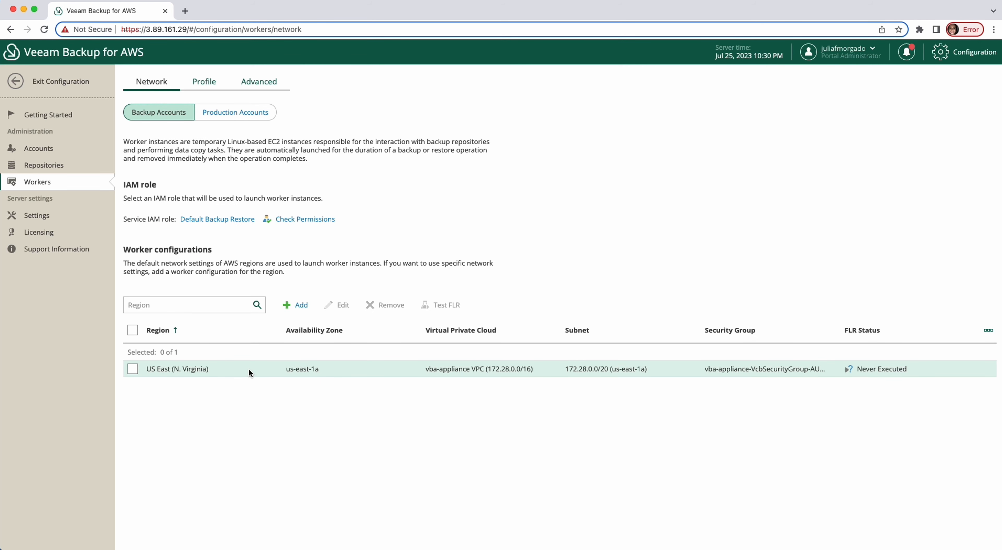
click(204, 81)
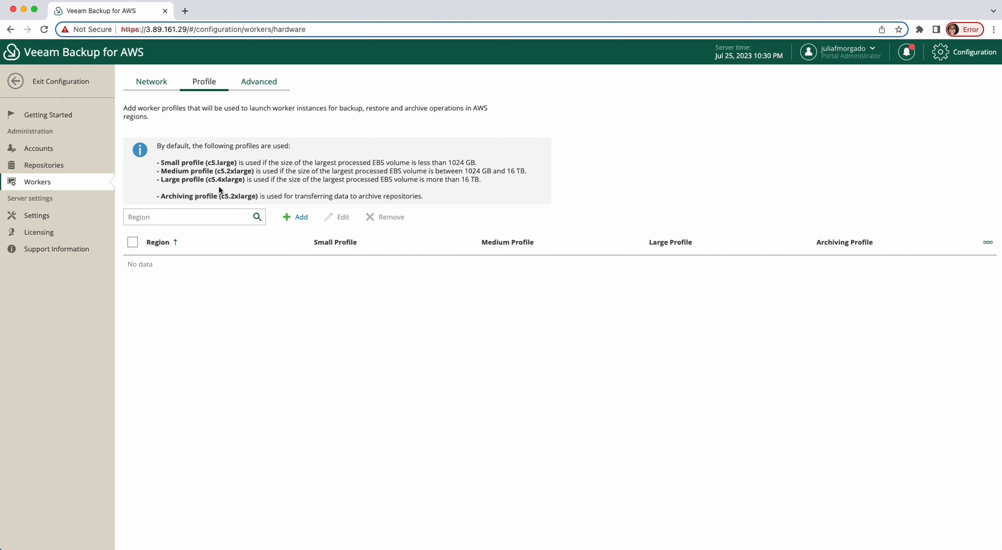
click(257, 83)
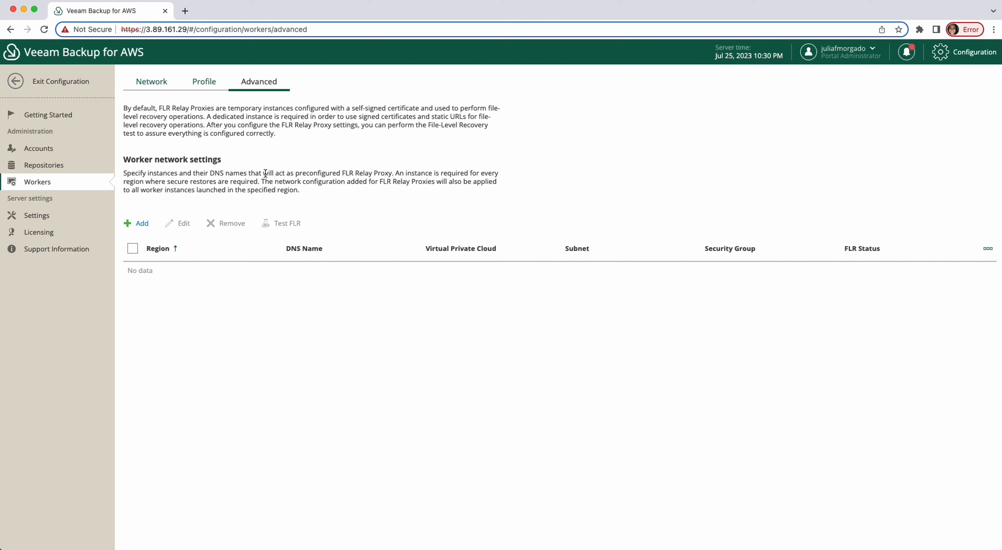
Review the server's retention, certificate and email settings, temporarily enabling email notifications to see their options
click(38, 218)
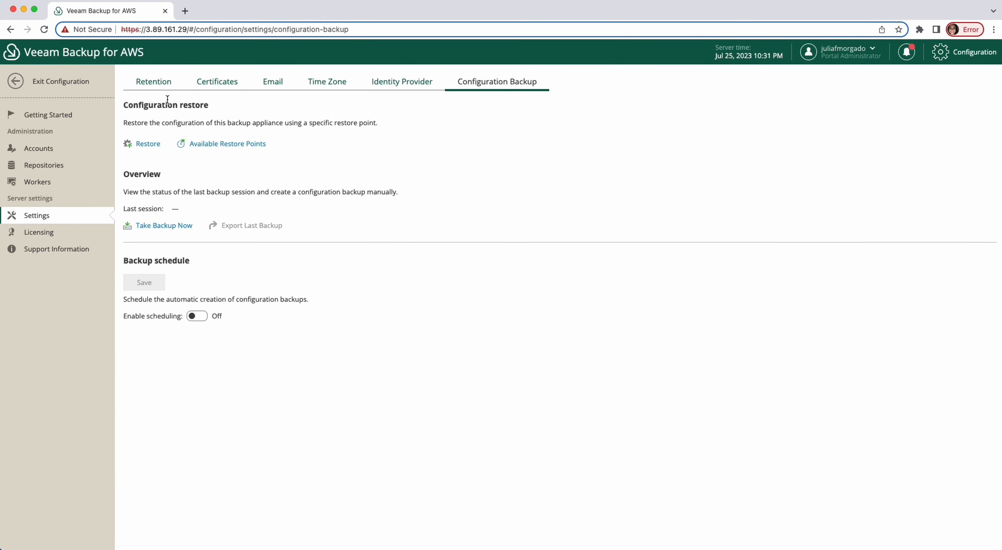
click(154, 85)
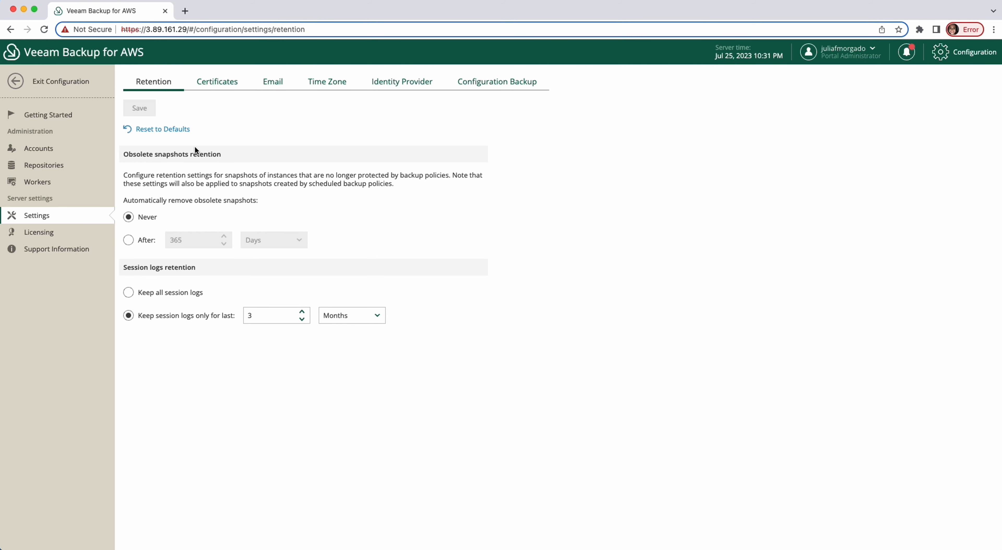
click(225, 86)
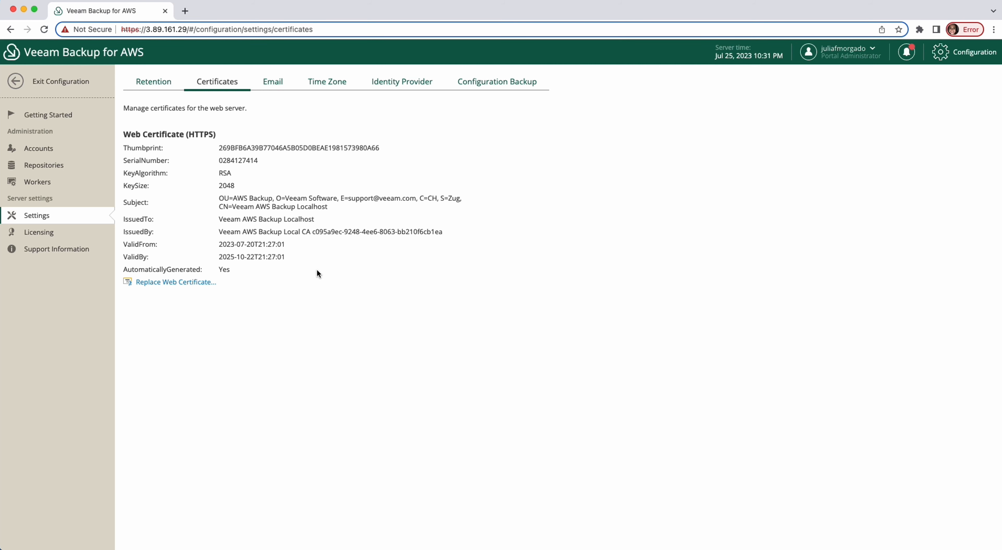
click(269, 85)
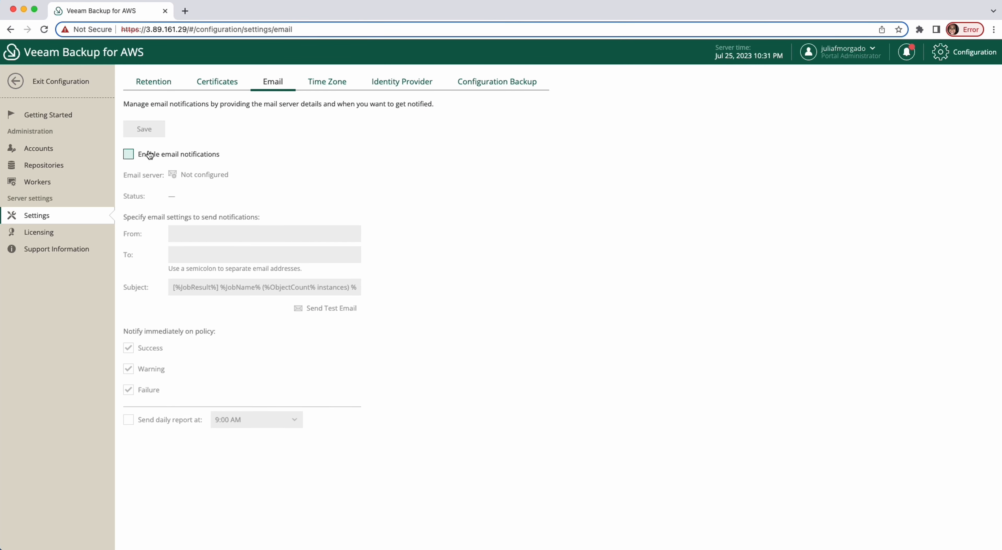
click(129, 155)
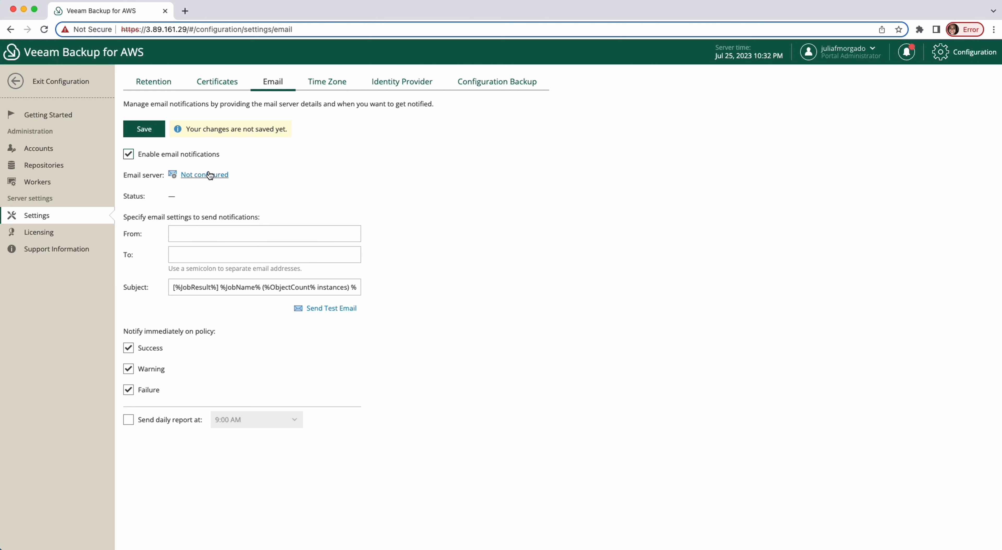
click(128, 155)
Review the time zone, identity provider and configuration backup settings, opening the manual backup dialog and cancelling it
click(318, 83)
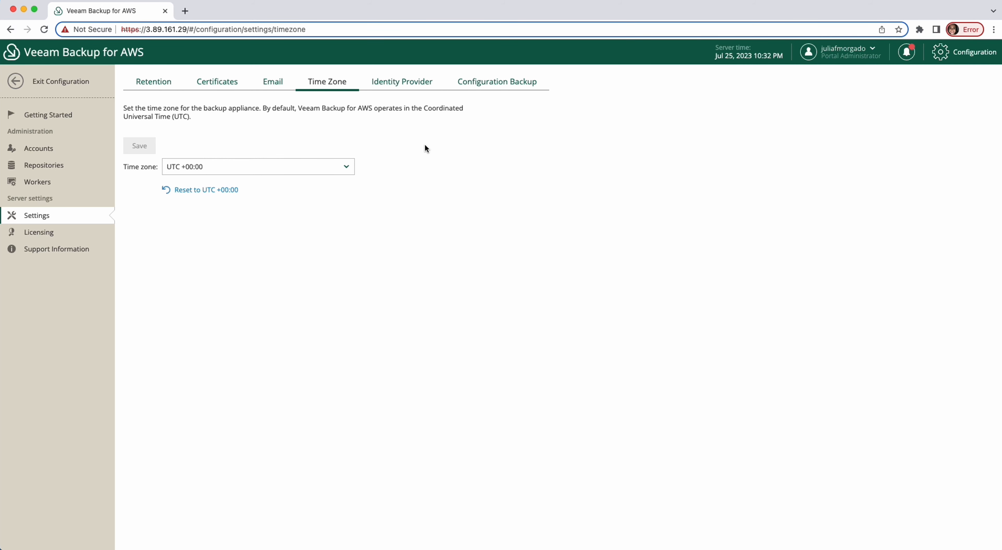
click(405, 89)
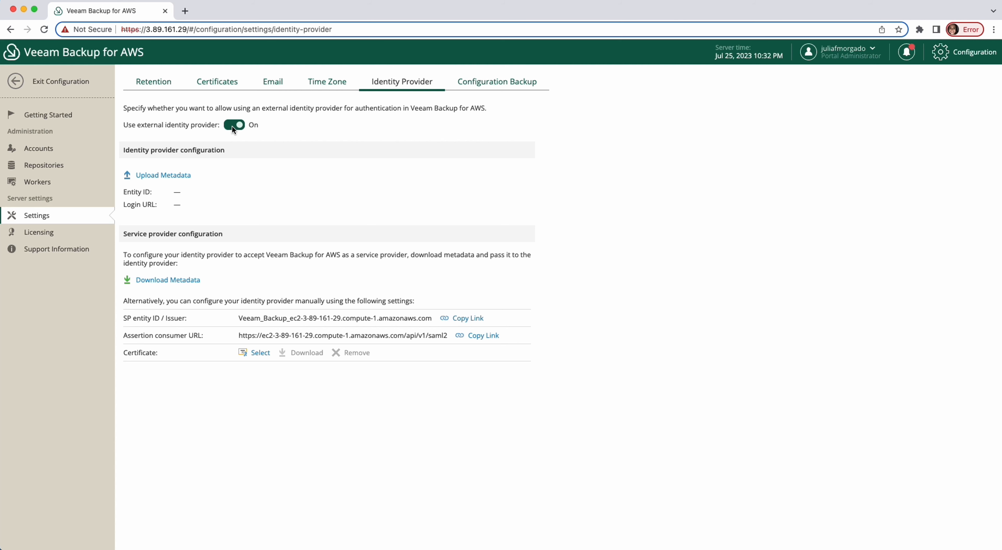
click(475, 82)
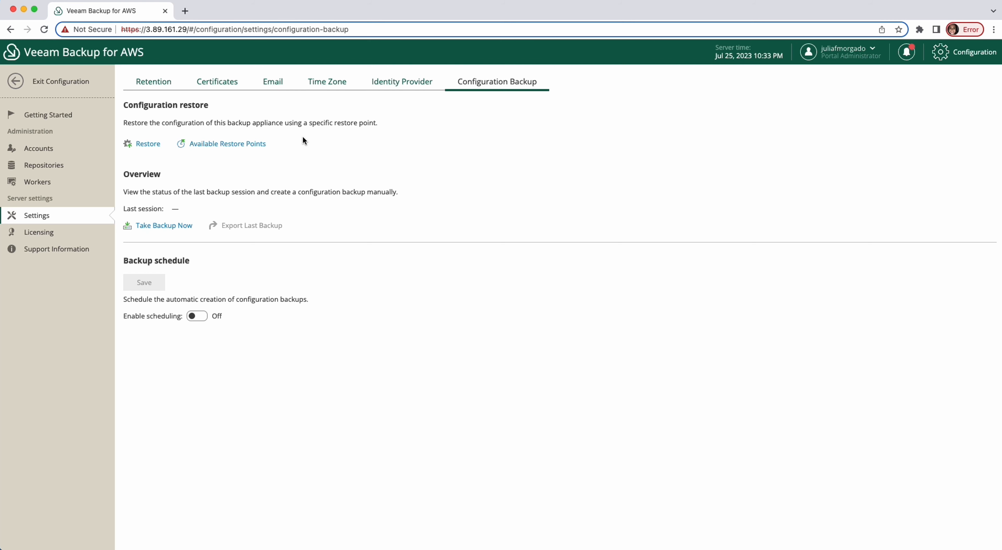
click(174, 226)
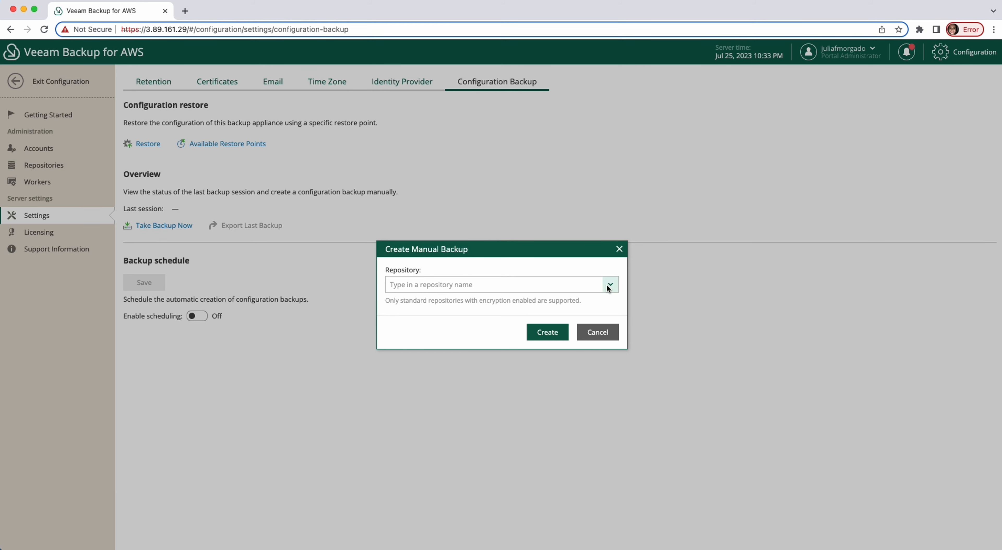
click(598, 334)
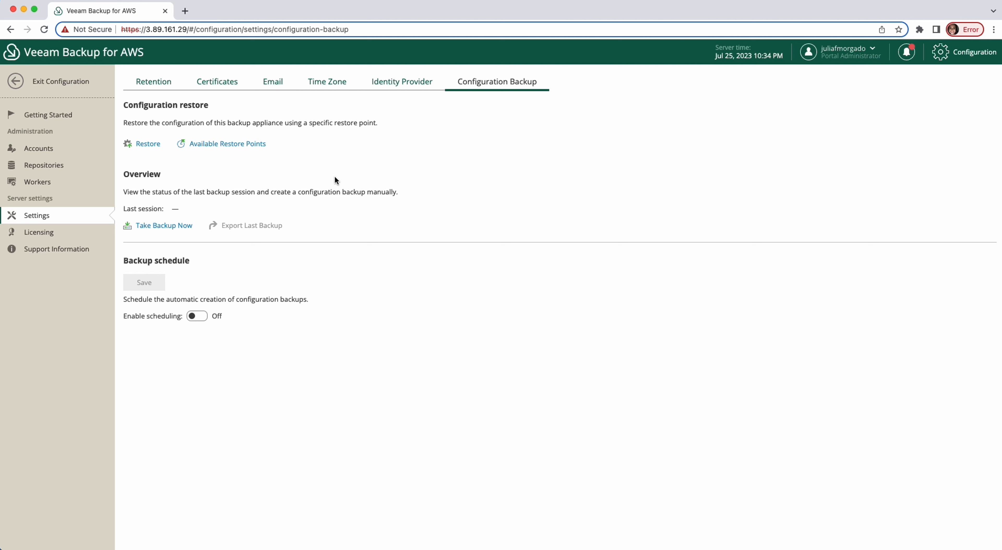
Check the license type and instance allowance, and view which resources use the license
click(36, 232)
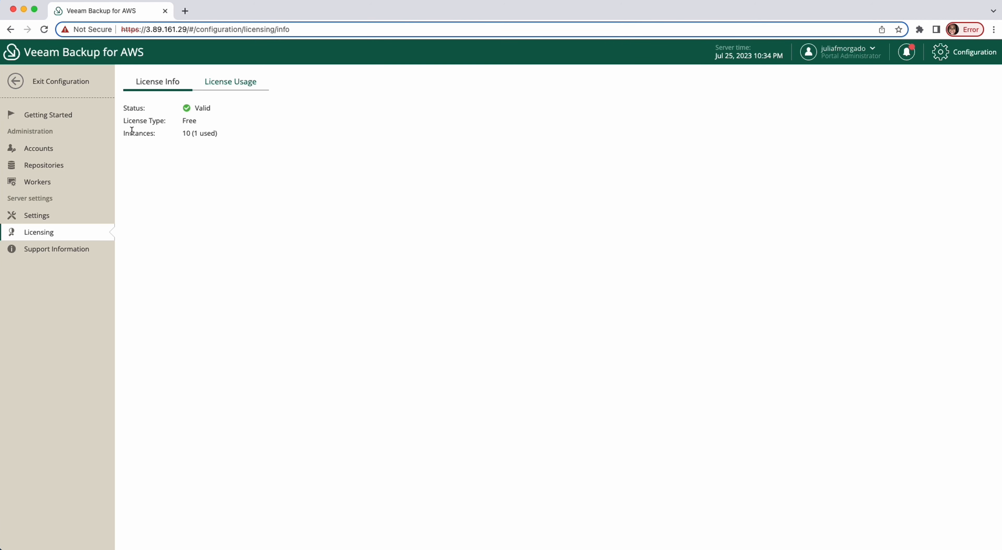
click(195, 122)
drag(195, 122, 170, 124)
double_click(180, 133)
click(235, 82)
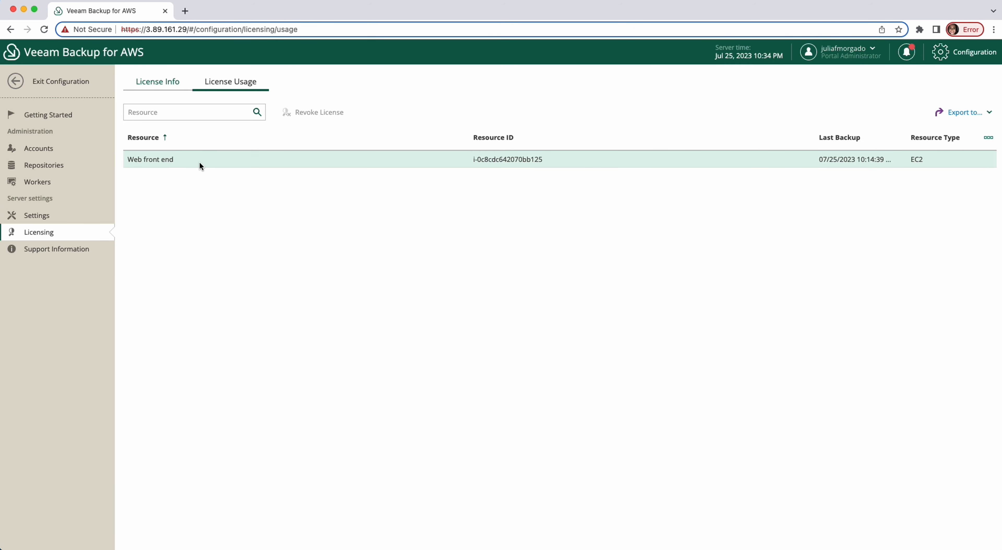
Review the support links, available updates in Veeam Updater and log download page, and exit the configuration to the overview
click(78, 250)
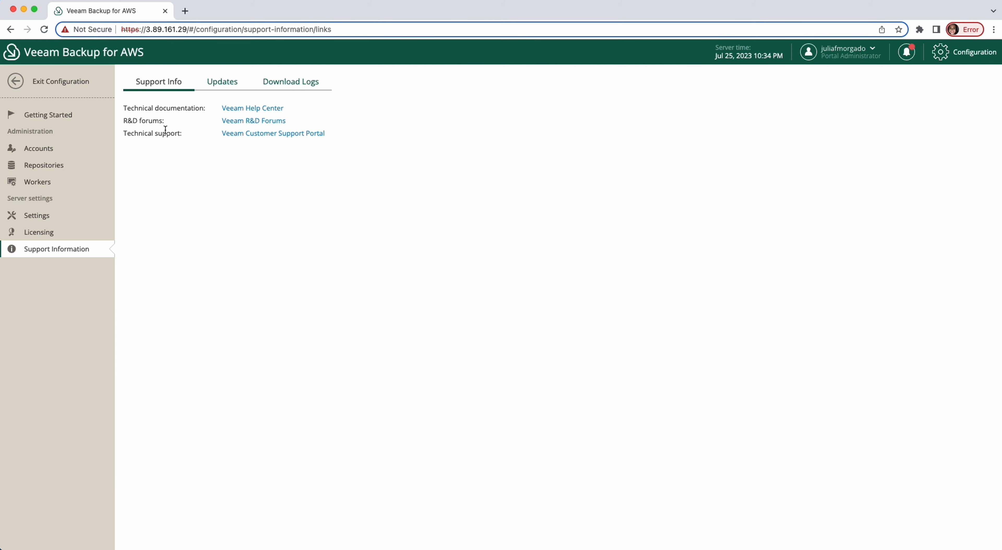
click(216, 87)
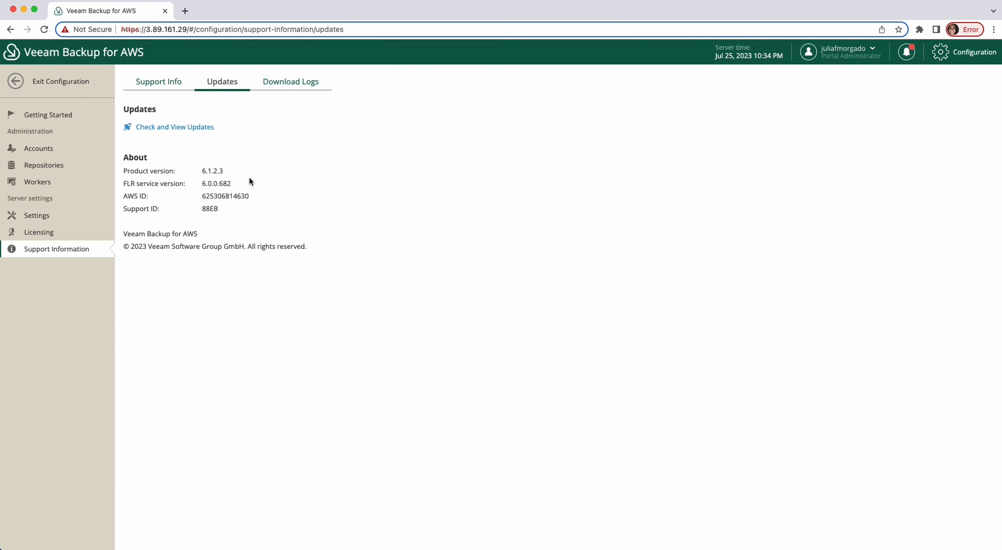
click(196, 132)
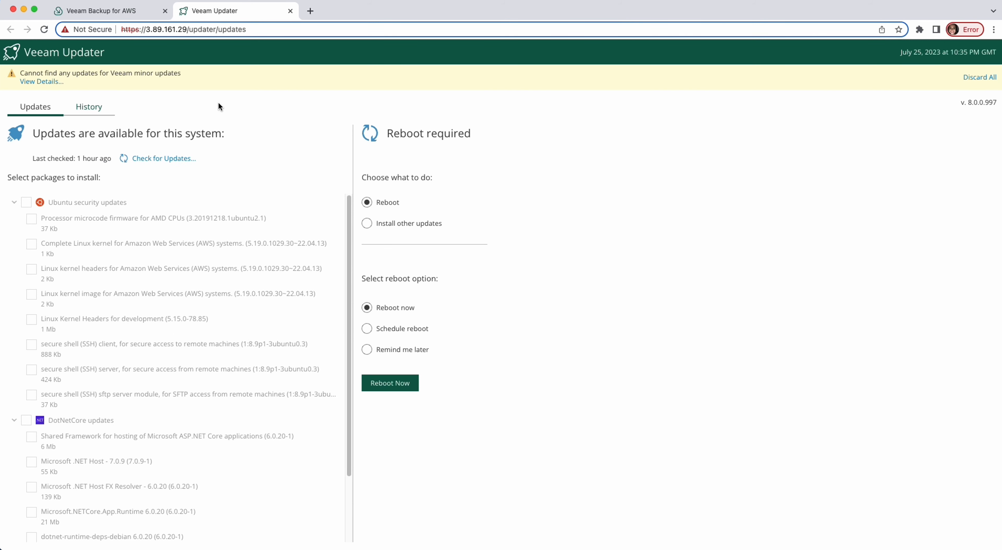
click(141, 19)
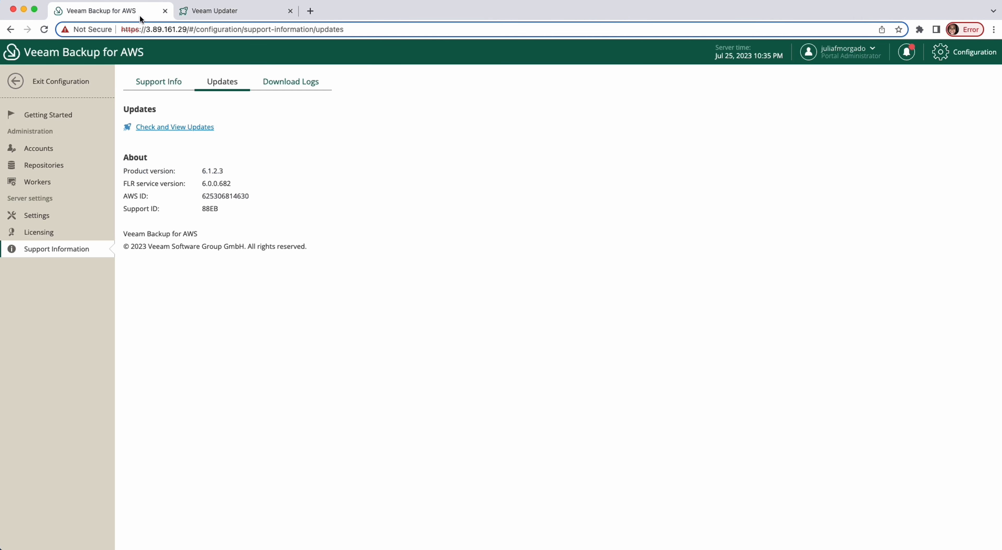
click(289, 87)
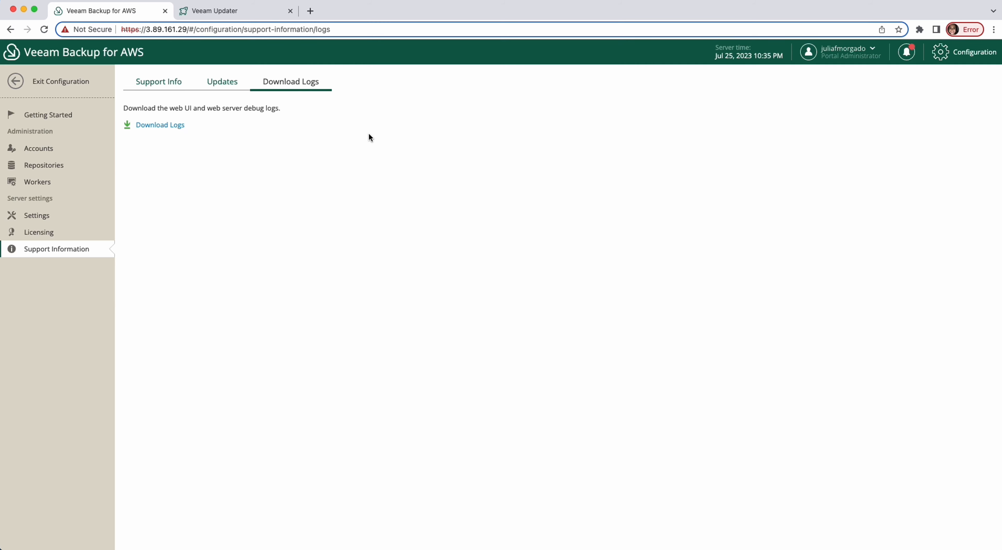
click(44, 93)
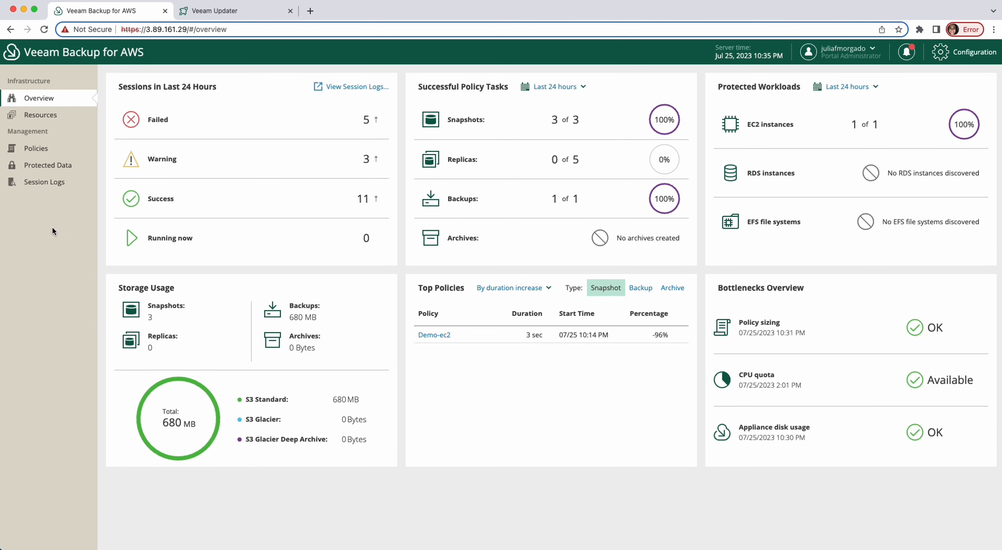